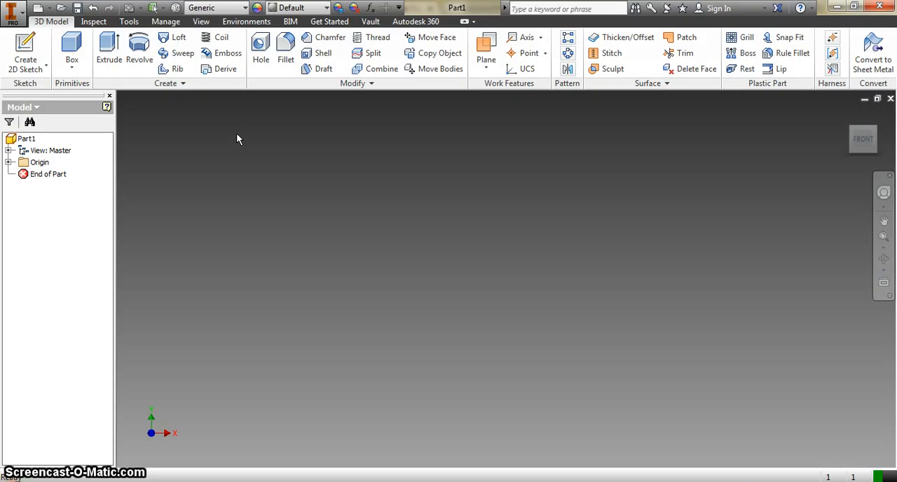
# Sketch two concentric circles centred on the origin of the XZ plane, the inner one about 0.59 in in diameter, and finish the sketch
pyautogui.click(22, 52)
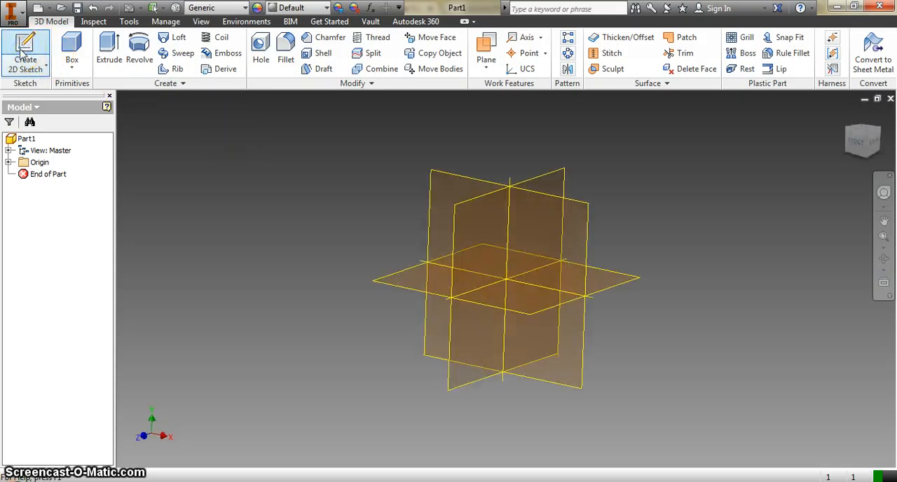
pyautogui.click(401, 279)
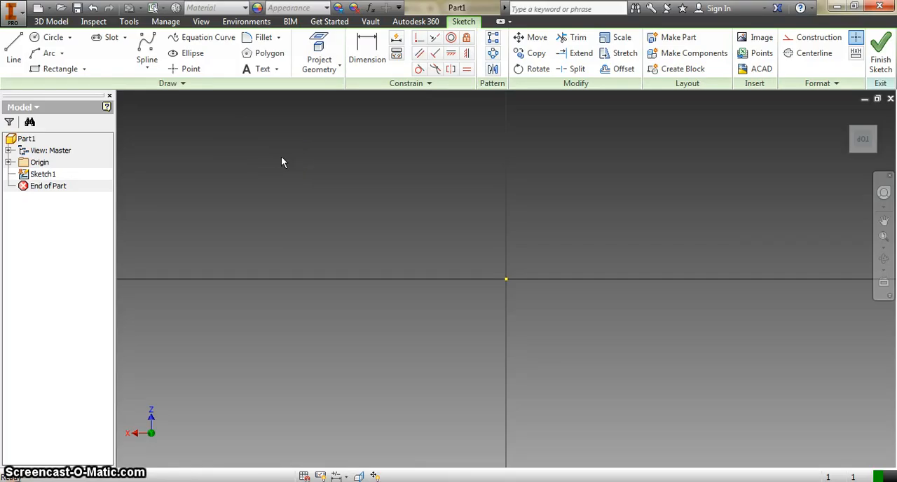
pyautogui.click(53, 37)
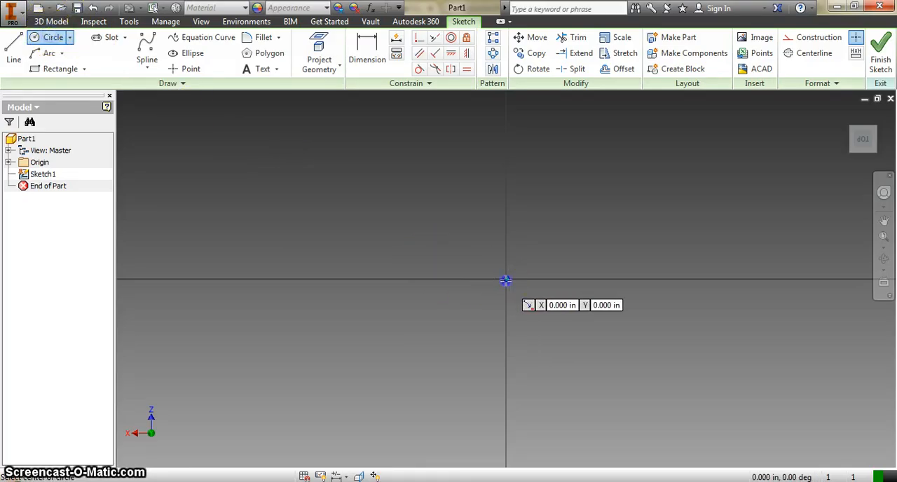
pyautogui.click(506, 279)
pyautogui.click(508, 191)
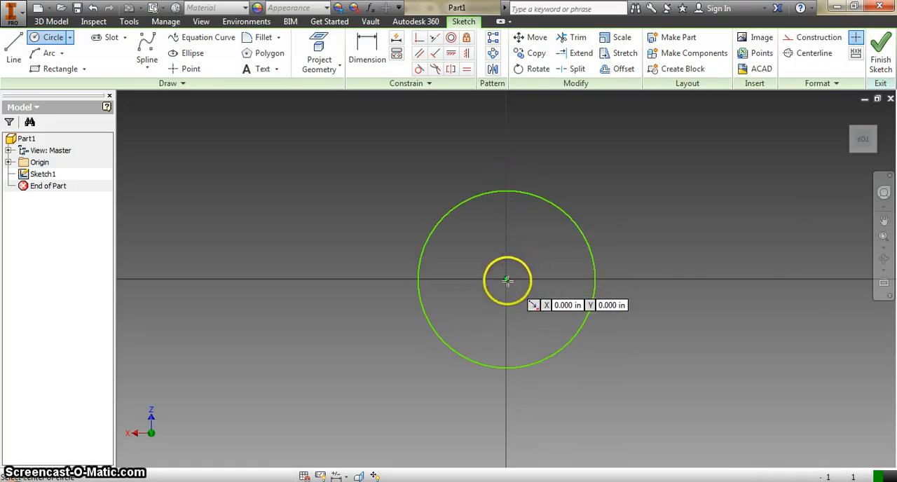
pyautogui.click(506, 279)
pyautogui.click(506, 199)
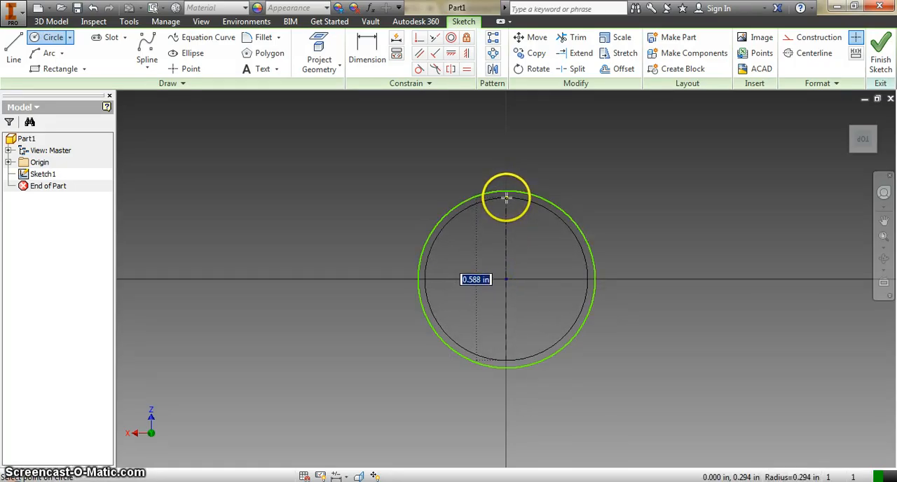
pyautogui.click(881, 52)
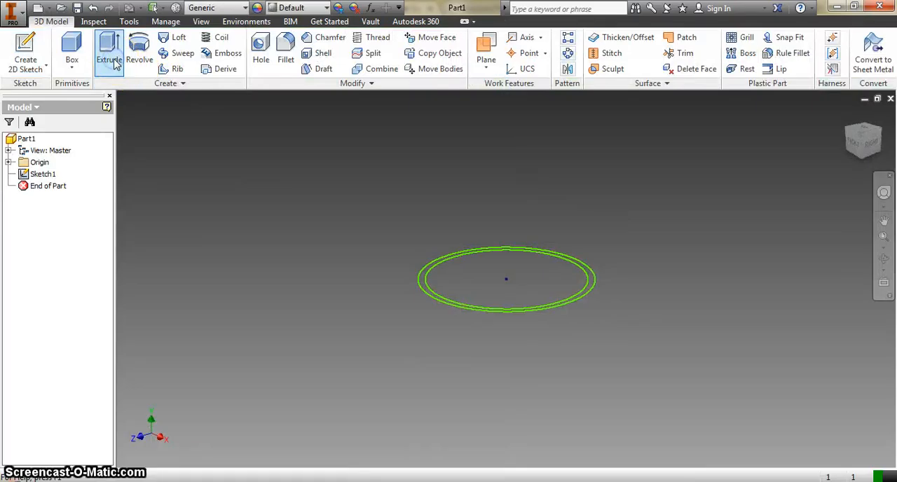
# Extrude the ring between the two circles 1 in into a hollow tube
pyautogui.click(114, 62)
pyautogui.click(421, 281)
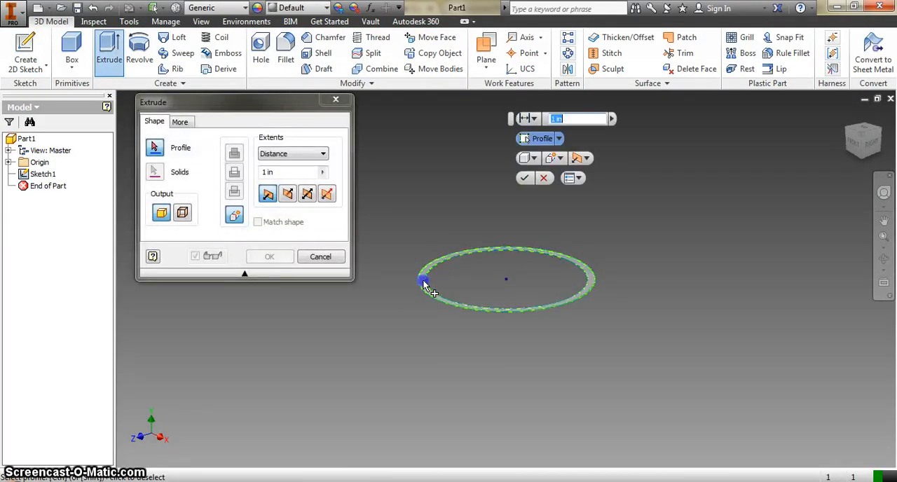
pyautogui.click(865, 161)
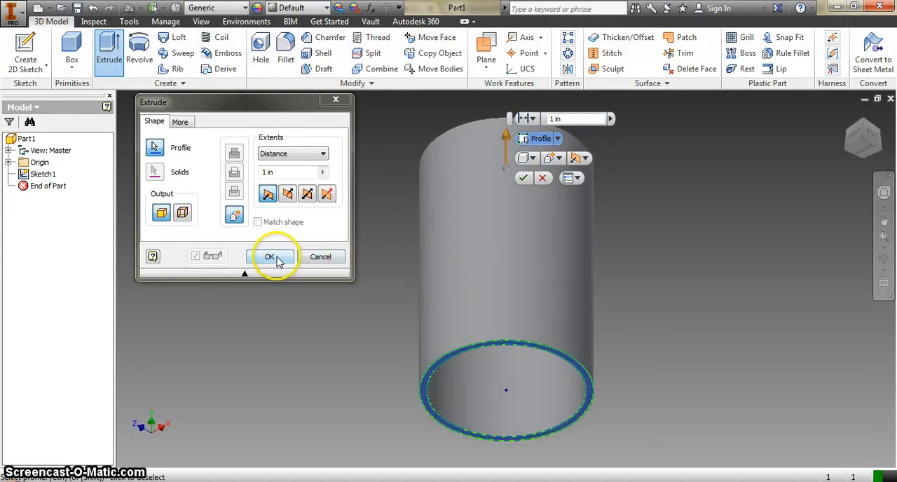
pyautogui.click(270, 258)
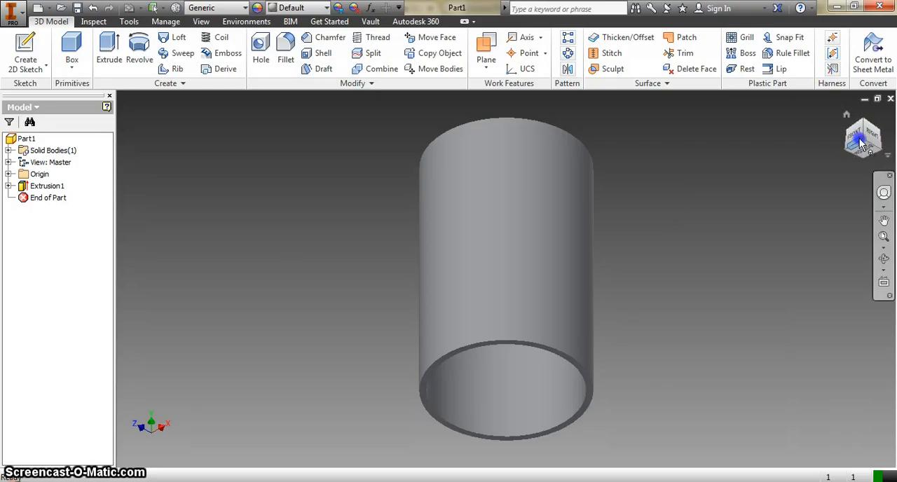
# Delete the extruded tube together with its consumed sketch
pyautogui.moveTo(862, 143)
pyautogui.mouseDown()
pyautogui.moveTo(863, 94)
pyautogui.moveTo(818, 136)
pyautogui.moveTo(781, 136)
pyautogui.moveTo(801, 129)
pyautogui.moveTo(819, 141)
pyautogui.mouseUp()
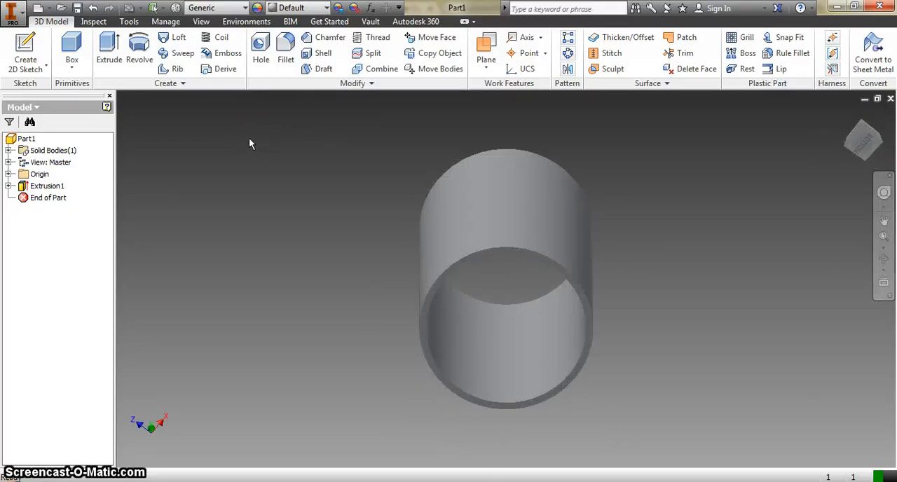
pyautogui.click(21, 189)
pyautogui.press('Delete')
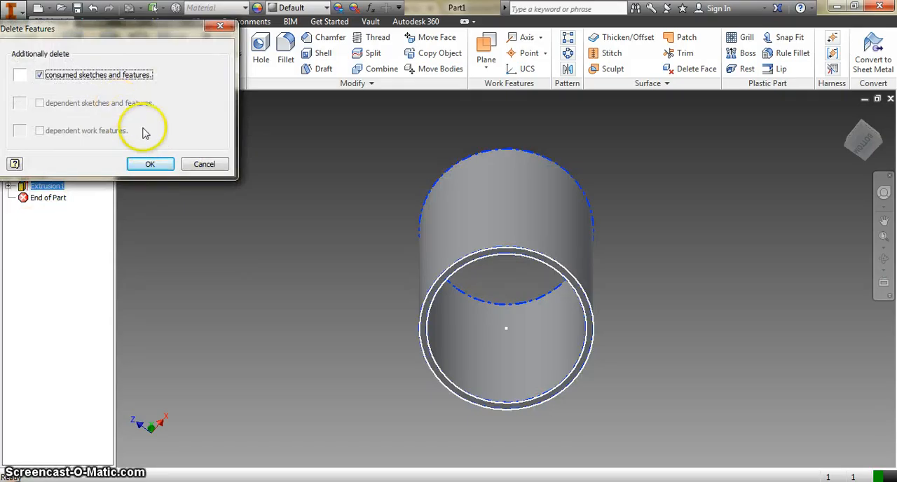
pyautogui.click(152, 163)
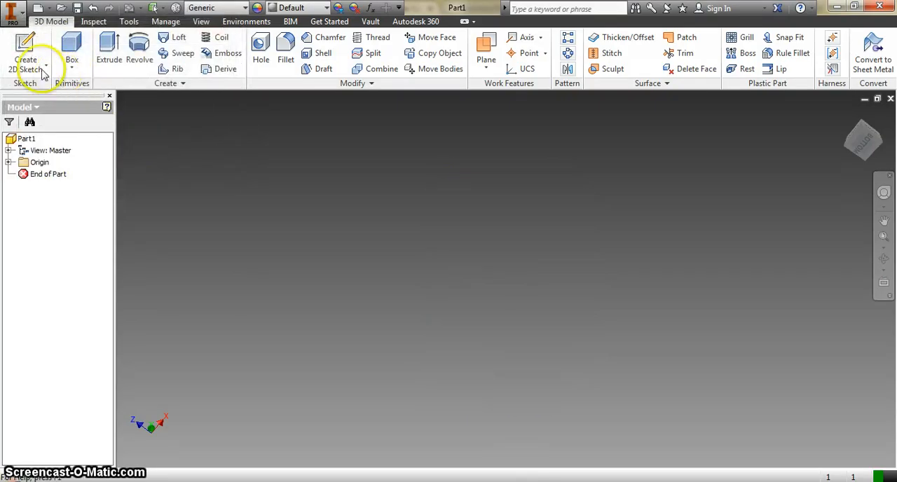
# Start a sketch on the XY plane and draw a thin vertical rectangle about 0.024 by 1.17 in on the positive X side of the origin
pyautogui.click(25, 48)
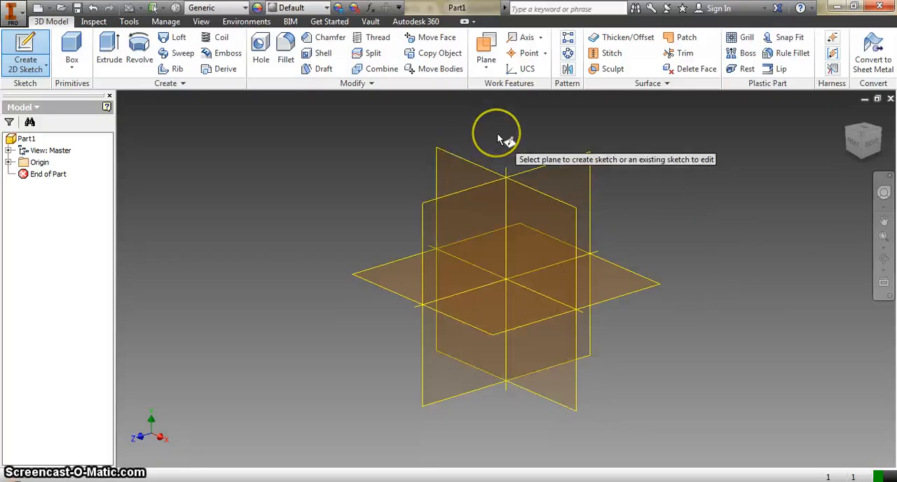
pyautogui.click(478, 138)
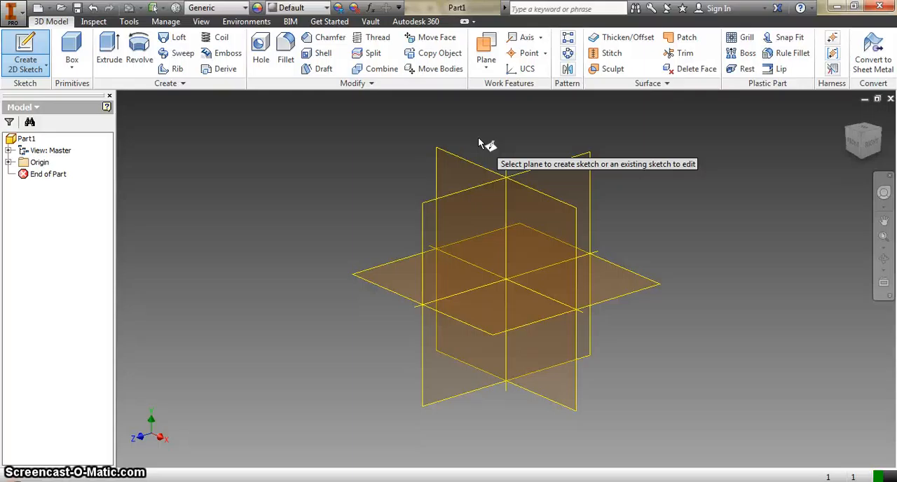
pyautogui.click(461, 170)
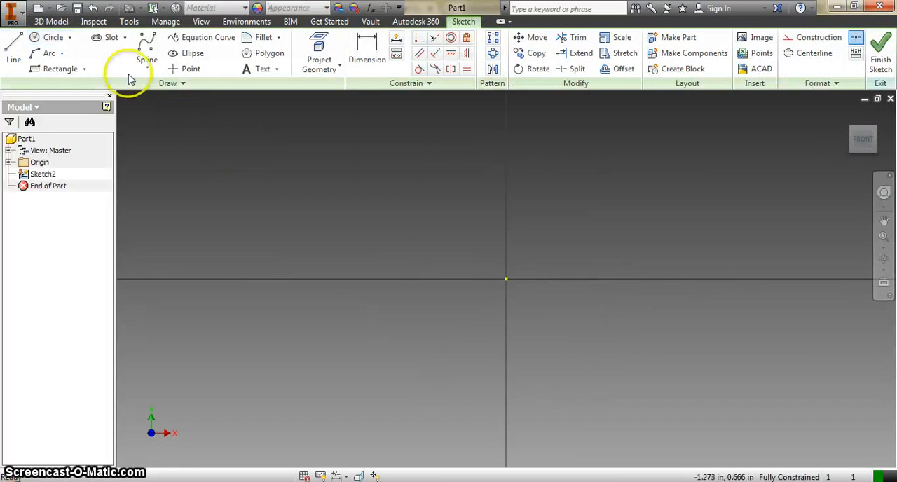
pyautogui.click(77, 70)
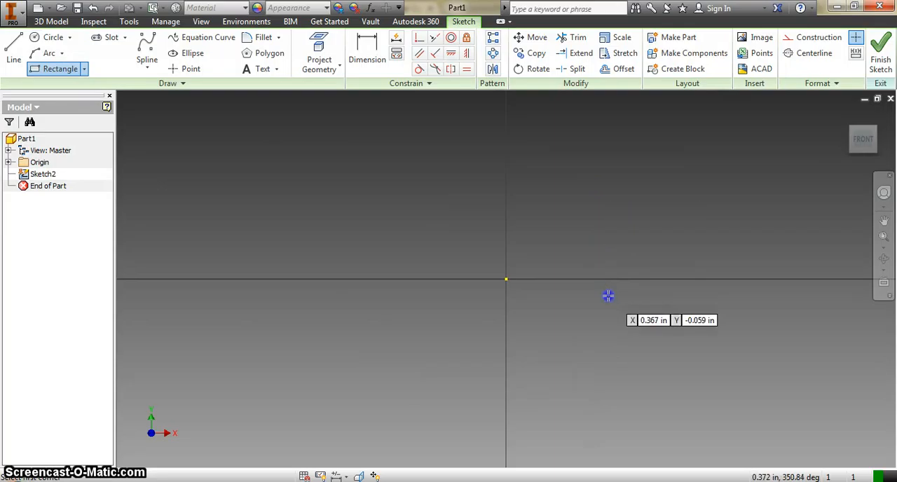
pyautogui.click(586, 137)
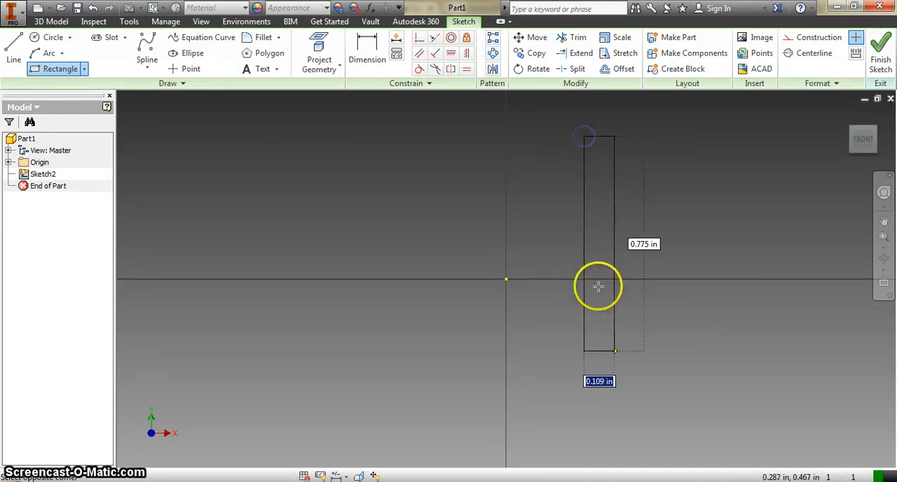
pyautogui.click(589, 458)
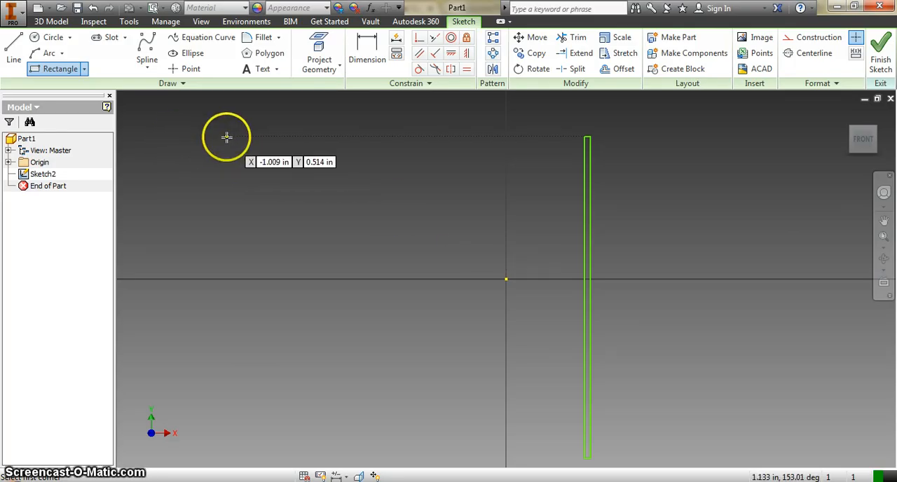
# Draw a vertical line about 1.25 in long through the origin beside the thin rectangle, and finish the sketch
pyautogui.click(27, 58)
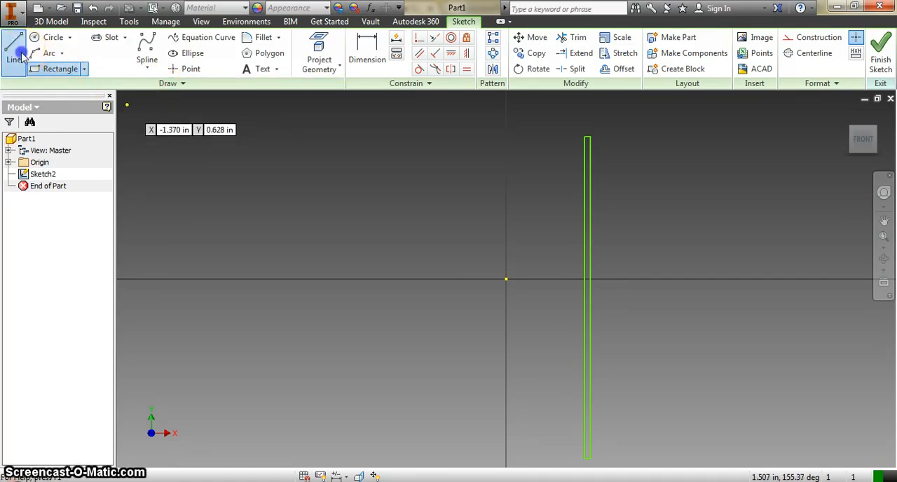
pyautogui.click(506, 111)
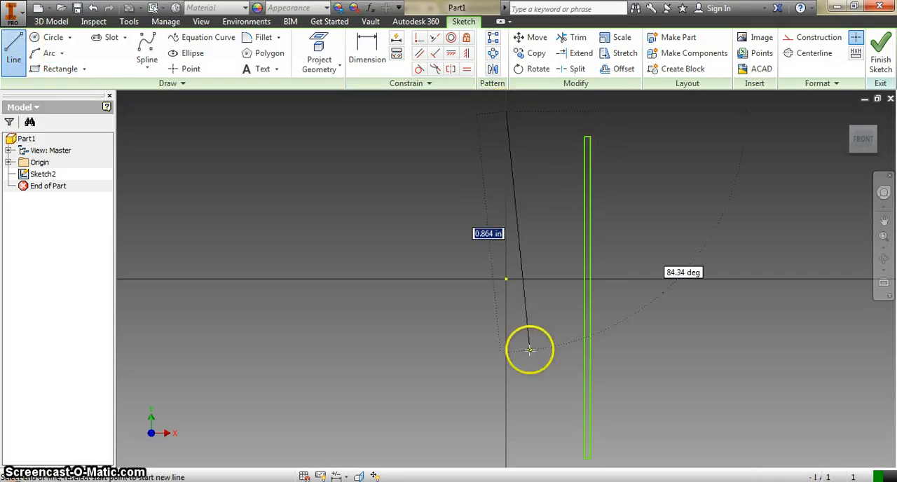
pyautogui.click(506, 459)
pyautogui.press('Escape')
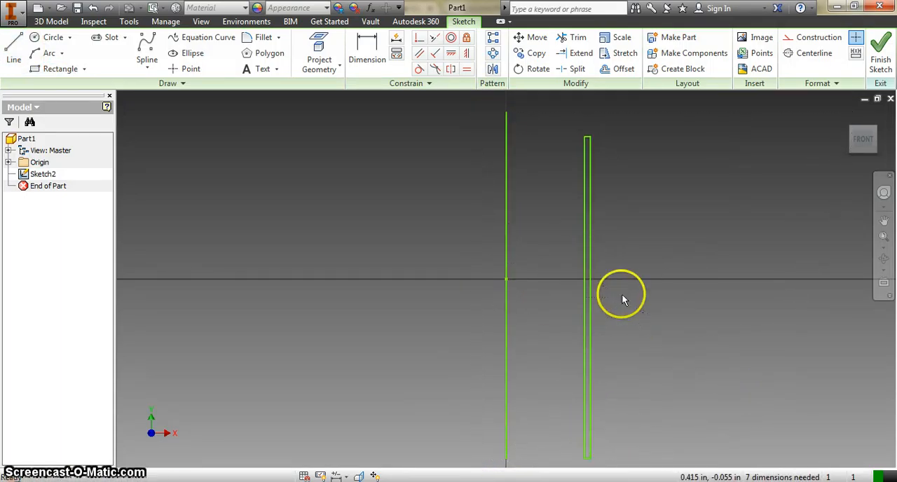
pyautogui.click(881, 61)
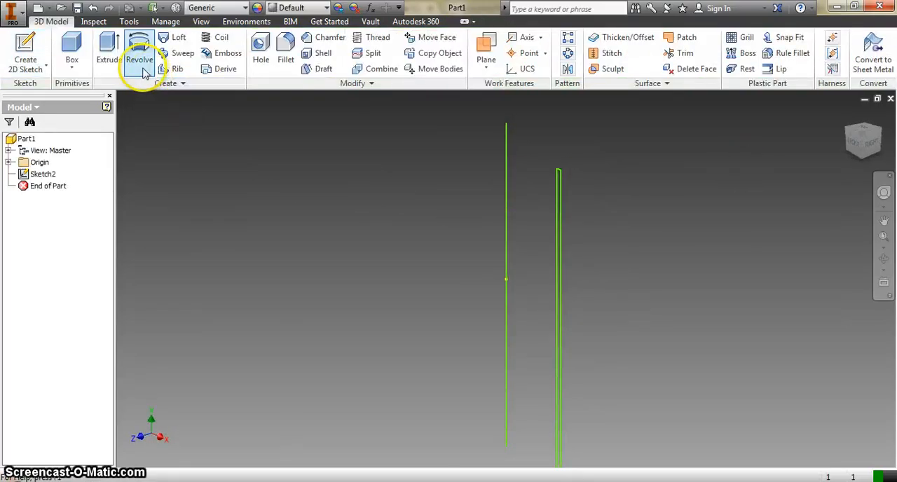
# Try a full Revolve of the thin rectangle about the vertical line through the origin, inspect the preview, and cancel it
pyautogui.click(142, 69)
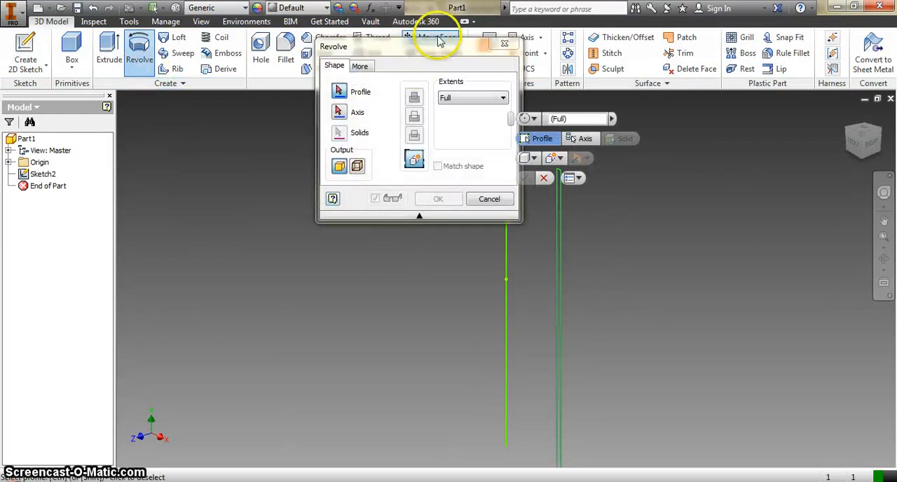
pyautogui.moveTo(429, 76); pyautogui.dragTo(181, 46)
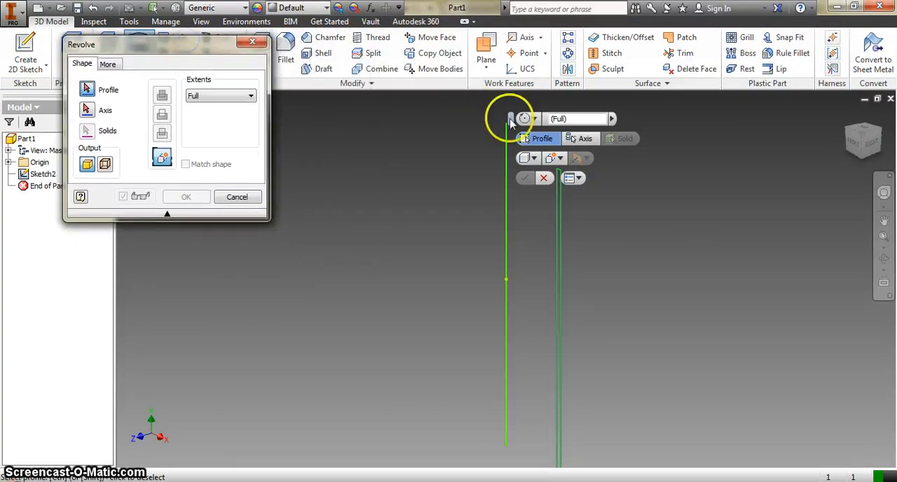
pyautogui.moveTo(517, 120); pyautogui.dragTo(723, 91)
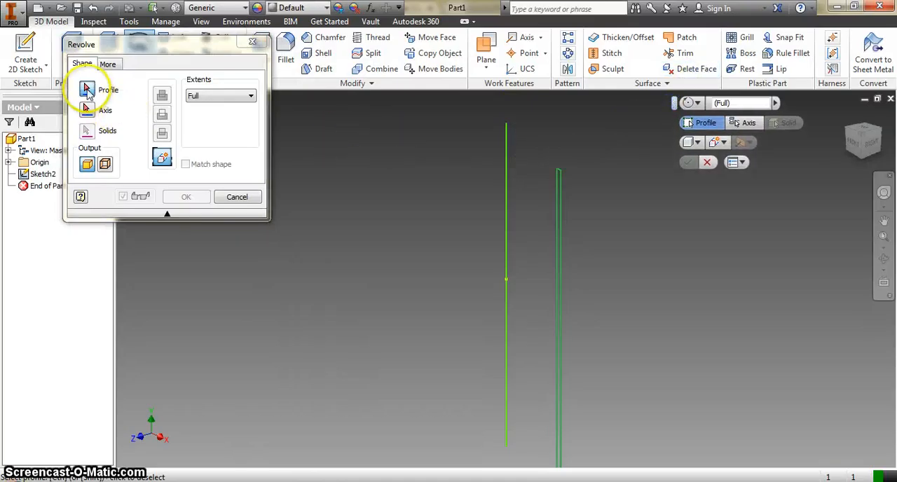
pyautogui.click(561, 261)
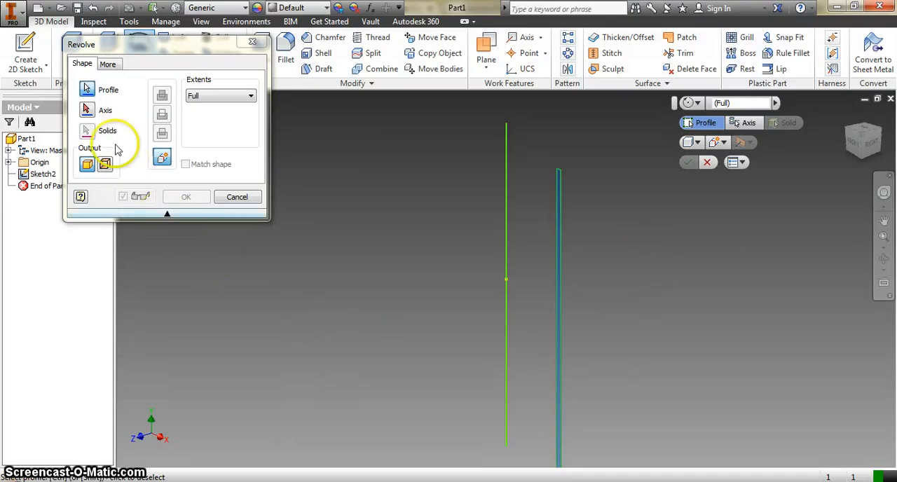
pyautogui.click(90, 112)
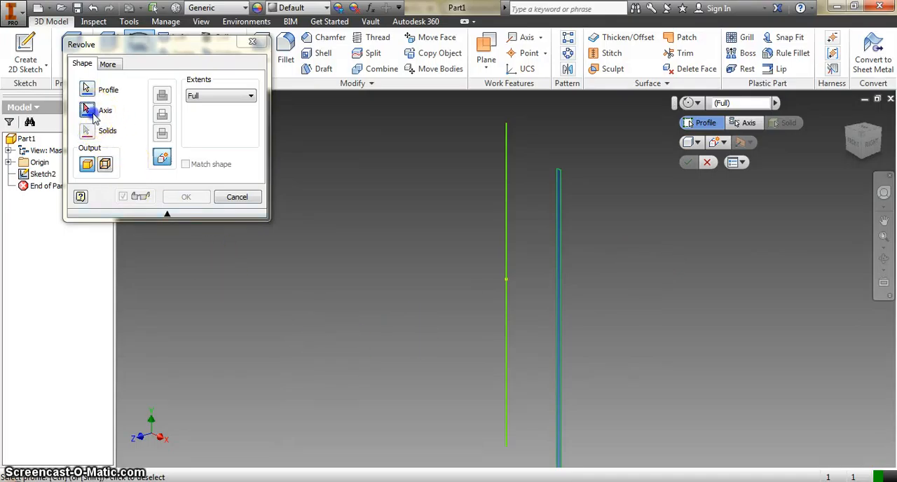
pyautogui.click(506, 256)
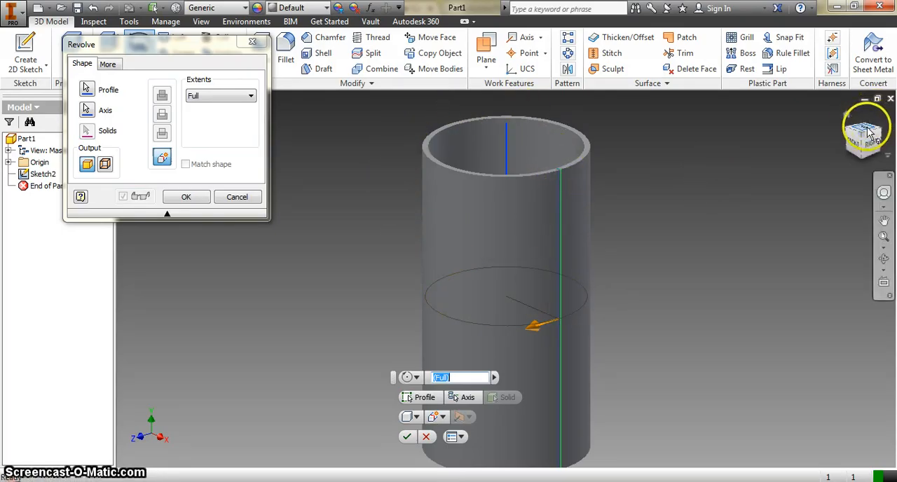
pyautogui.moveTo(864, 137)
pyautogui.mouseDown()
pyautogui.moveTo(859, 174)
pyautogui.moveTo(834, 137)
pyautogui.moveTo(847, 163)
pyautogui.mouseUp()
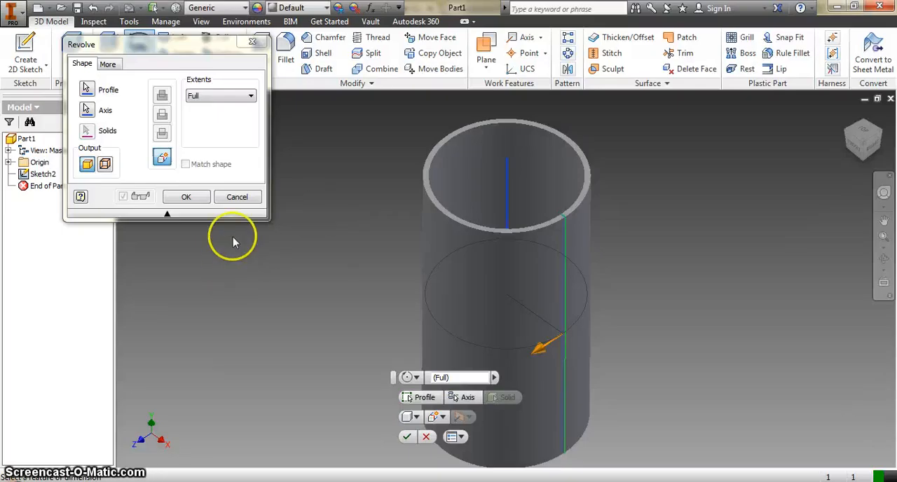
pyautogui.click(243, 199)
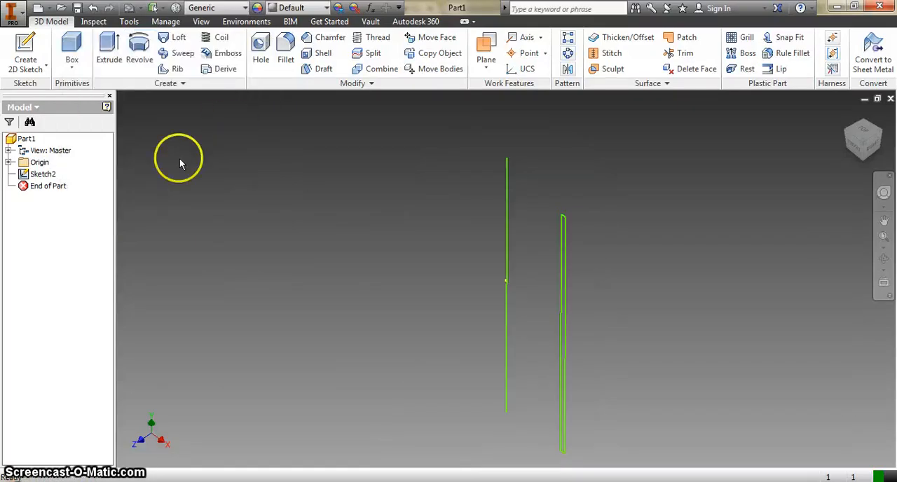
# Reopen the sketch and add two adjoining thin rectangles stepping outward from the first, each slightly shorter, the nearer about 0.031 by 1.085 in
pyautogui.doubleClick(31, 174)
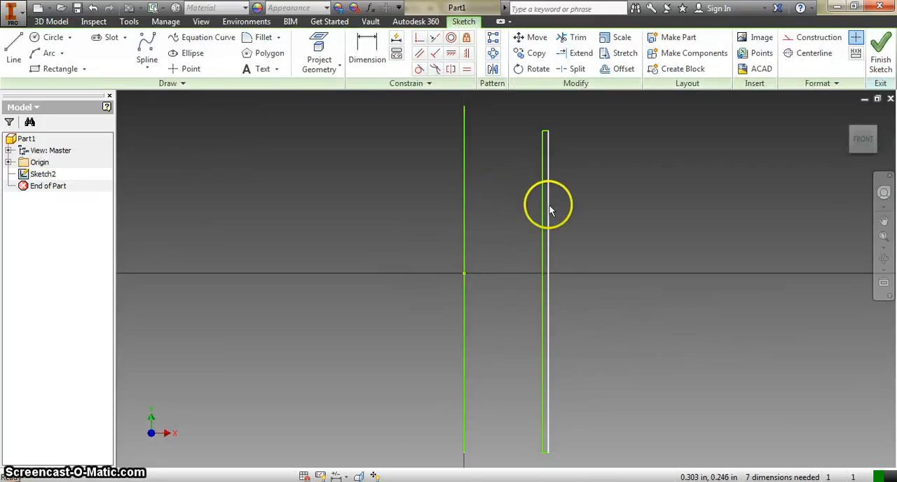
pyautogui.click(60, 69)
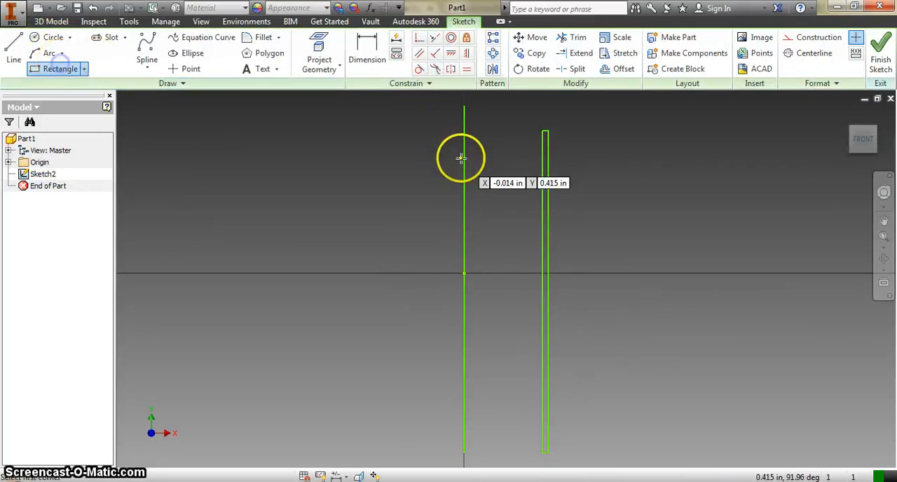
pyautogui.click(549, 144)
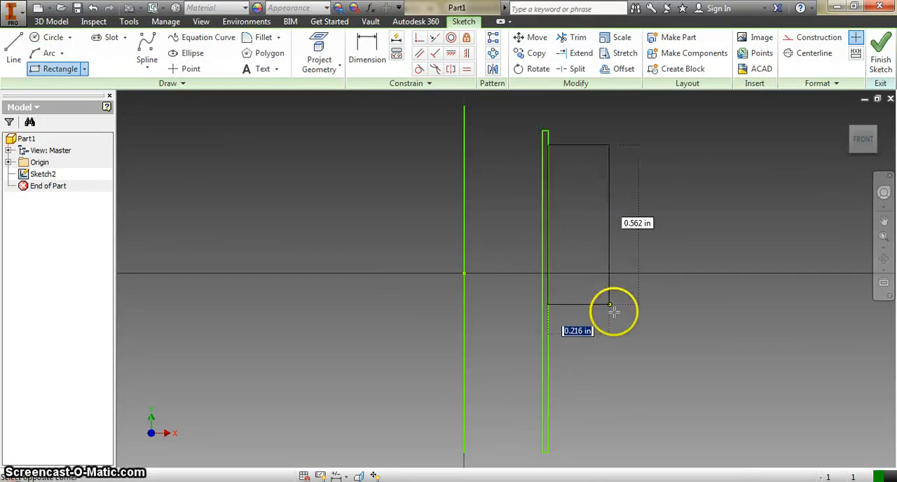
pyautogui.click(557, 445)
pyautogui.click(557, 156)
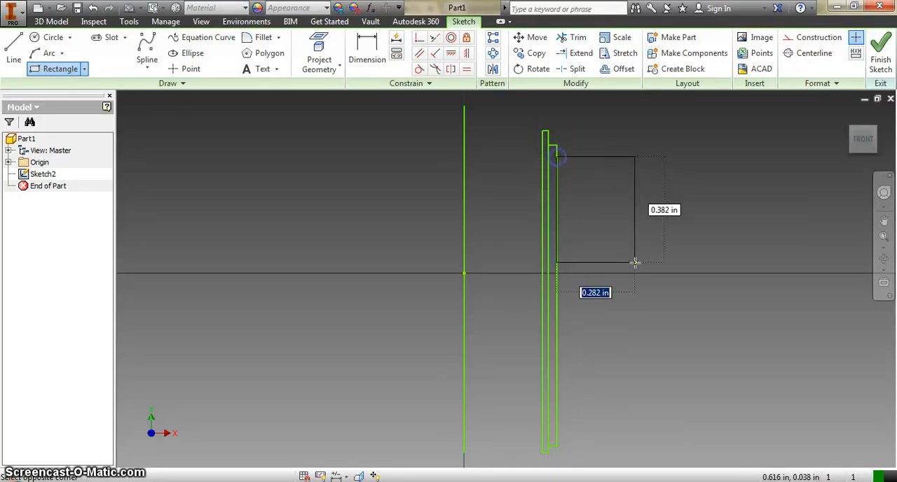
pyautogui.click(565, 438)
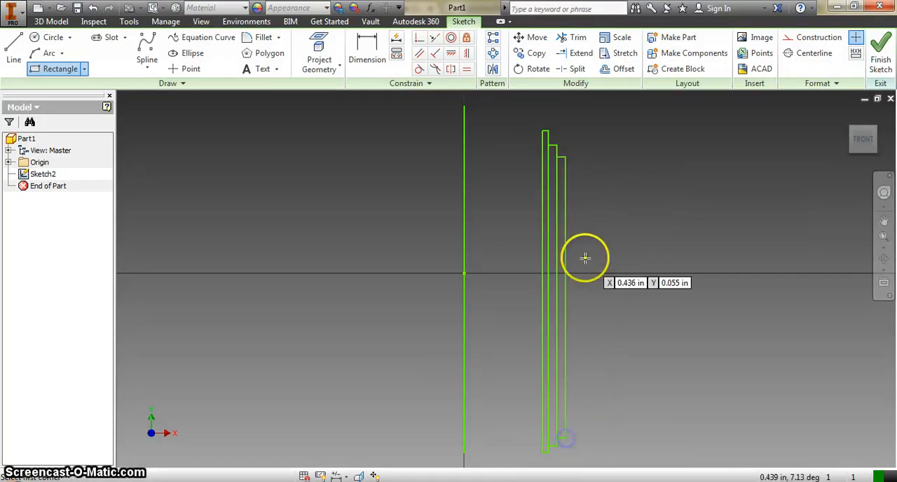
# Add a fourth, shorter thin rectangle against the outermost one, trim all inner dividing lines to leave one closed stepped outline, and finish the sketch
pyautogui.click(569, 170)
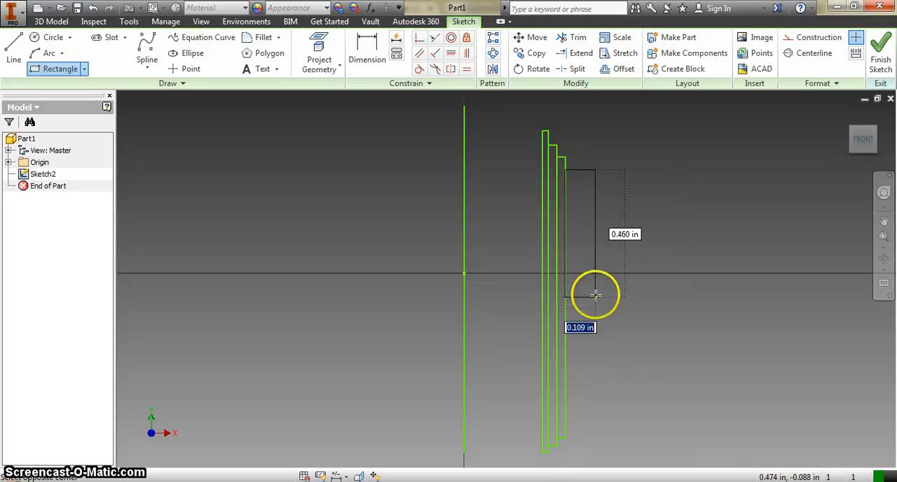
pyautogui.click(574, 424)
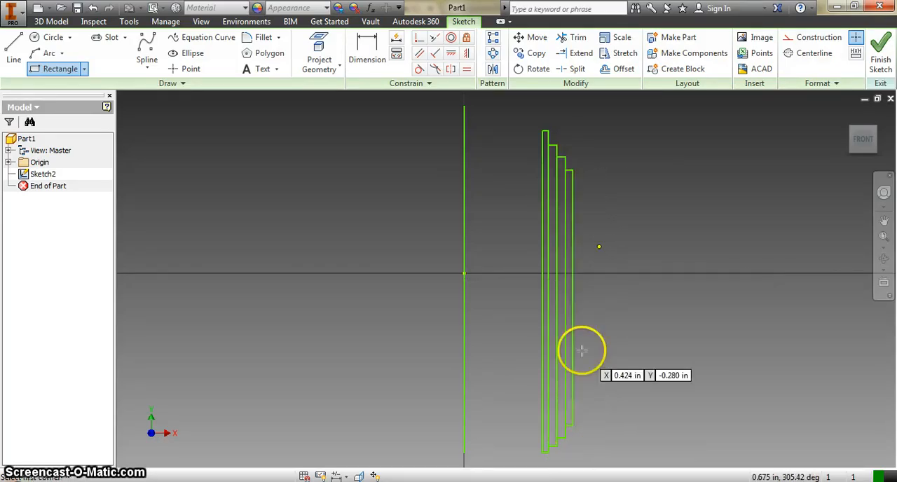
pyautogui.click(573, 39)
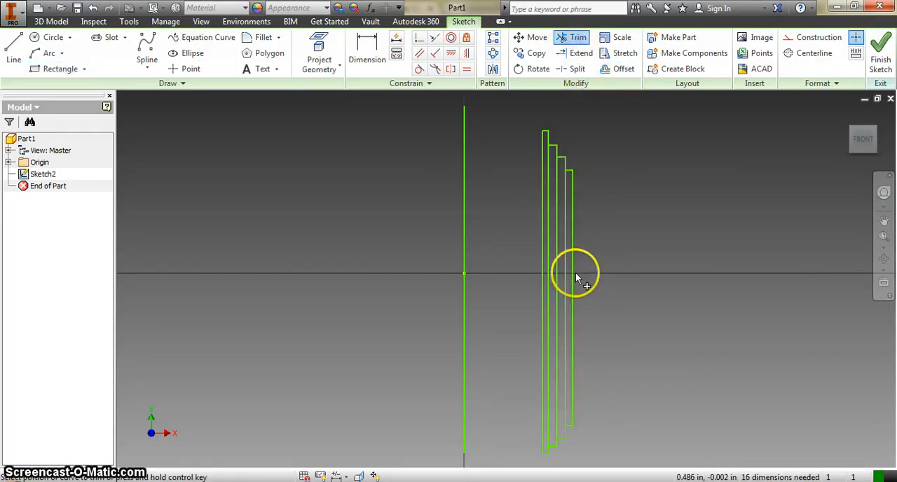
pyautogui.click(565, 258)
pyautogui.click(556, 253)
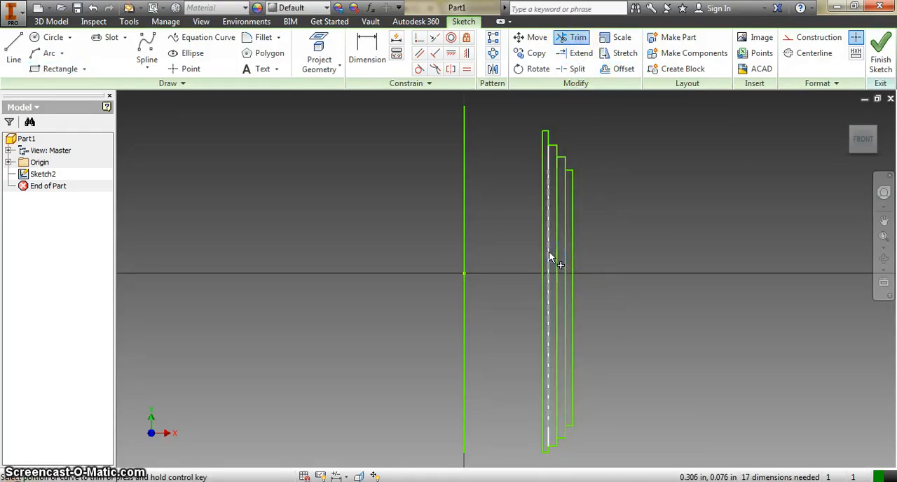
pyautogui.click(550, 252)
pyautogui.click(558, 252)
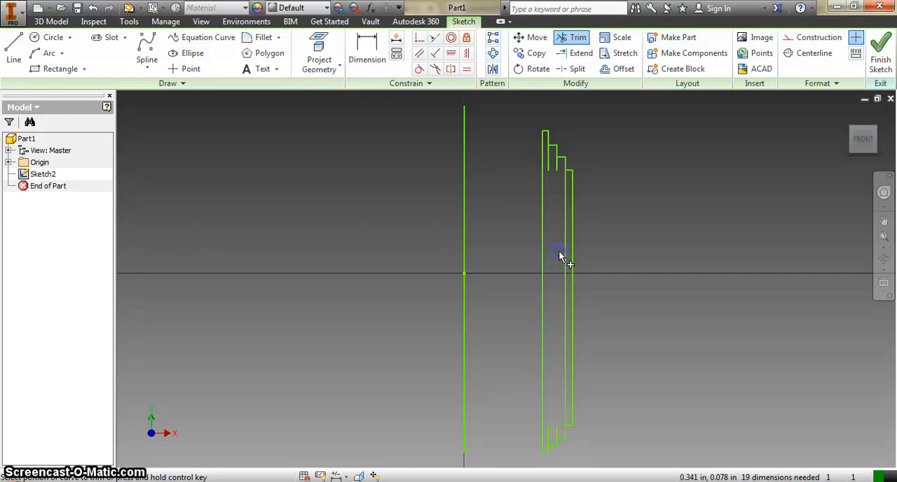
pyautogui.click(565, 252)
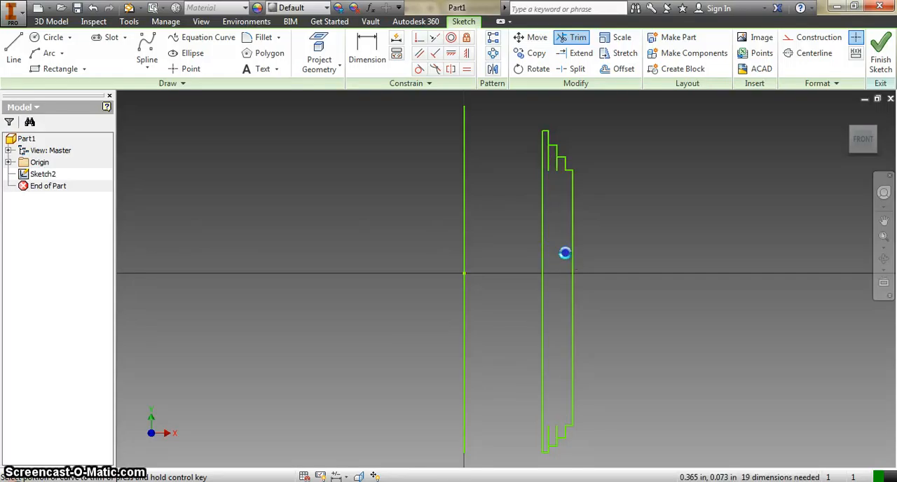
pyautogui.click(549, 165)
pyautogui.click(548, 442)
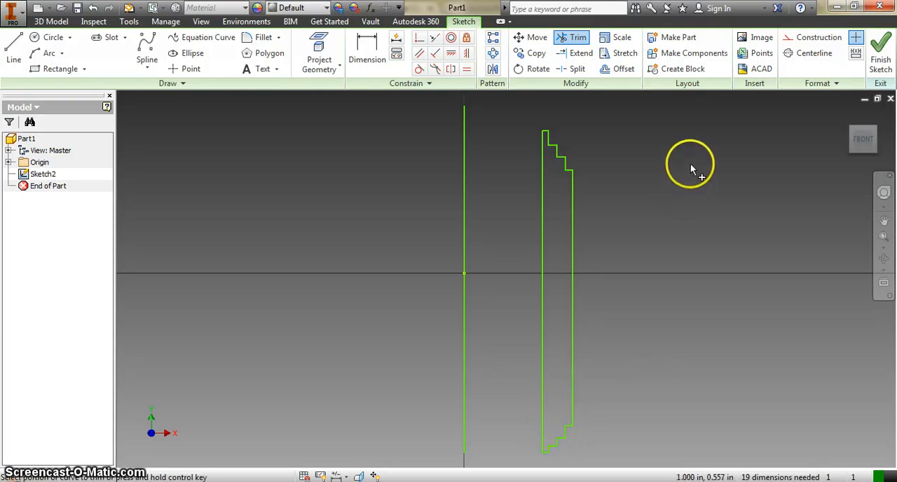
pyautogui.click(880, 60)
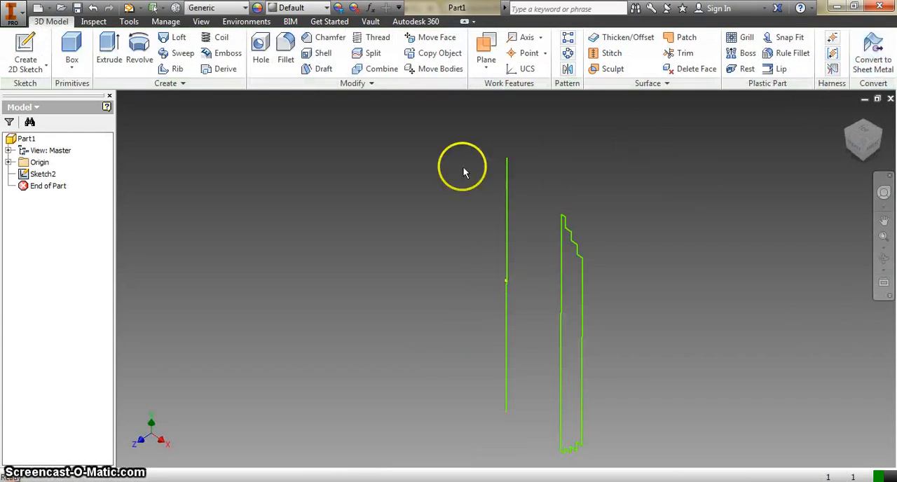
# Revolve the stepped profile fully about the vertical line through the origin as a new solid
pyautogui.click(139, 51)
pyautogui.click(568, 303)
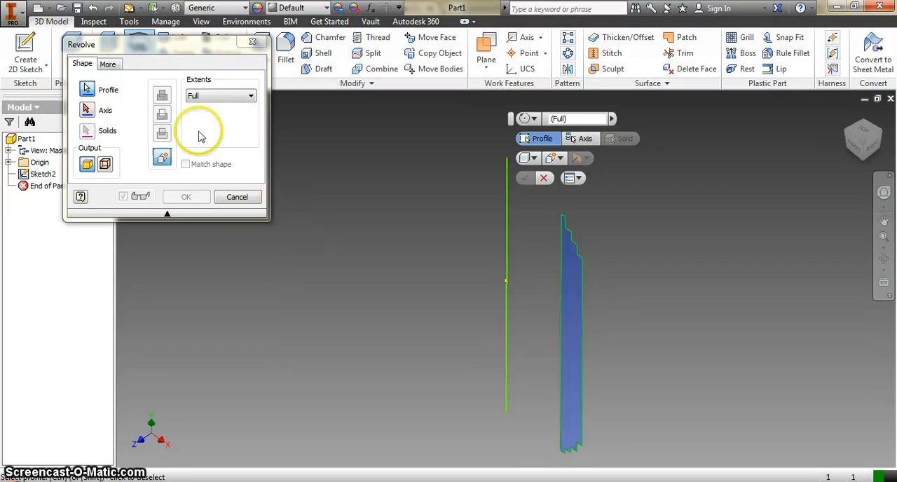
pyautogui.click(86, 110)
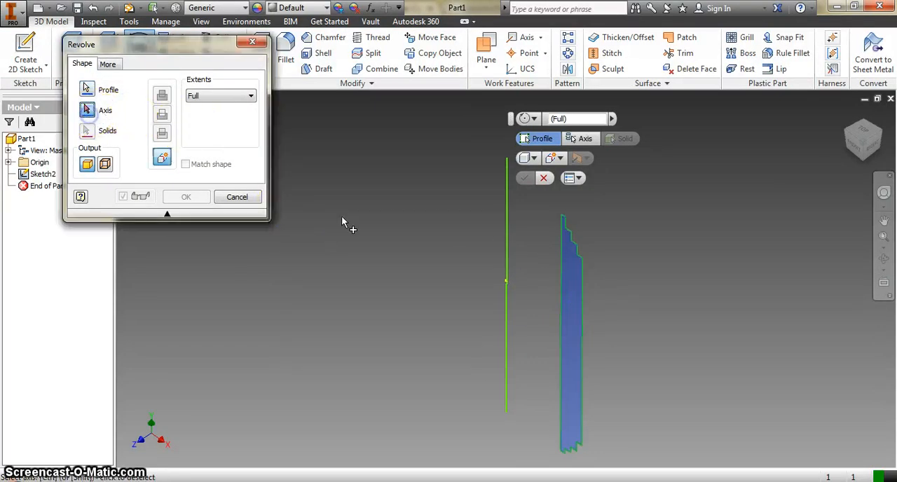
pyautogui.click(506, 256)
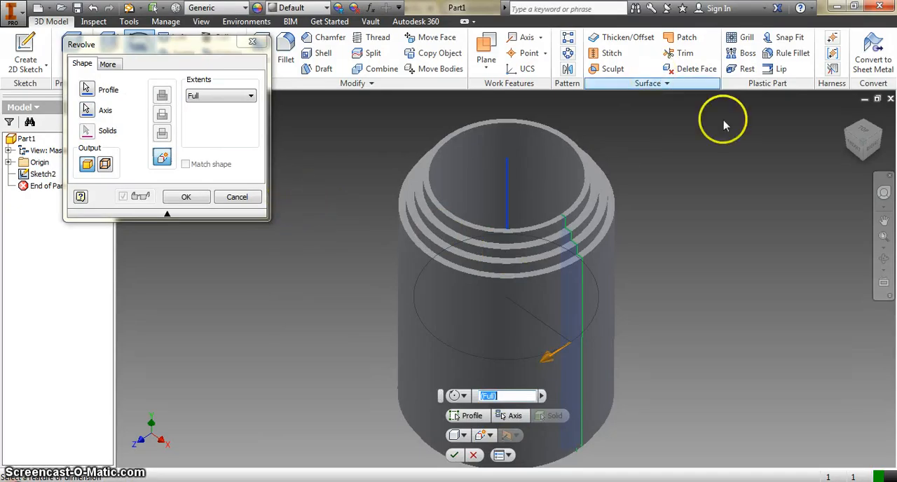
pyautogui.moveTo(869, 141)
pyautogui.mouseDown()
pyautogui.moveTo(860, 131)
pyautogui.moveTo(862, 94)
pyautogui.moveTo(848, 459)
pyautogui.moveTo(852, 119)
pyautogui.moveTo(851, 143)
pyautogui.mouseUp()
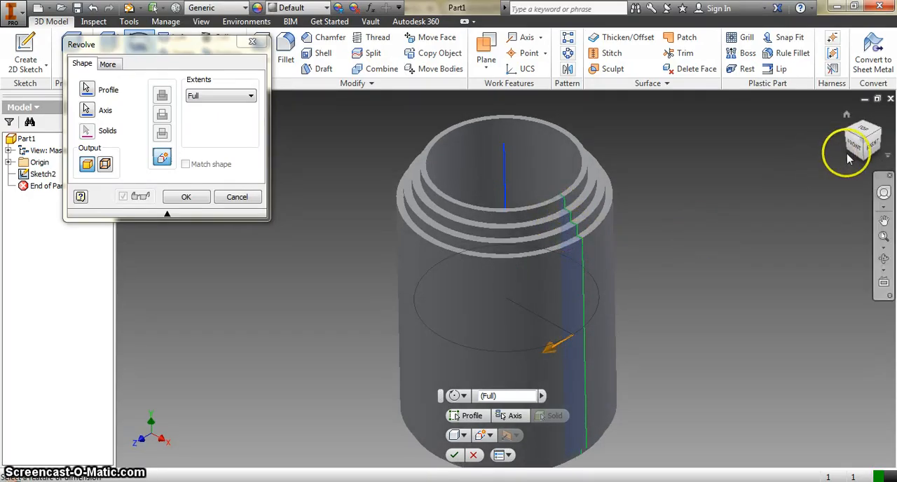
pyautogui.moveTo(861, 149)
pyautogui.mouseDown()
pyautogui.moveTo(862, 141)
pyautogui.moveTo(861, 149)
pyautogui.mouseUp()
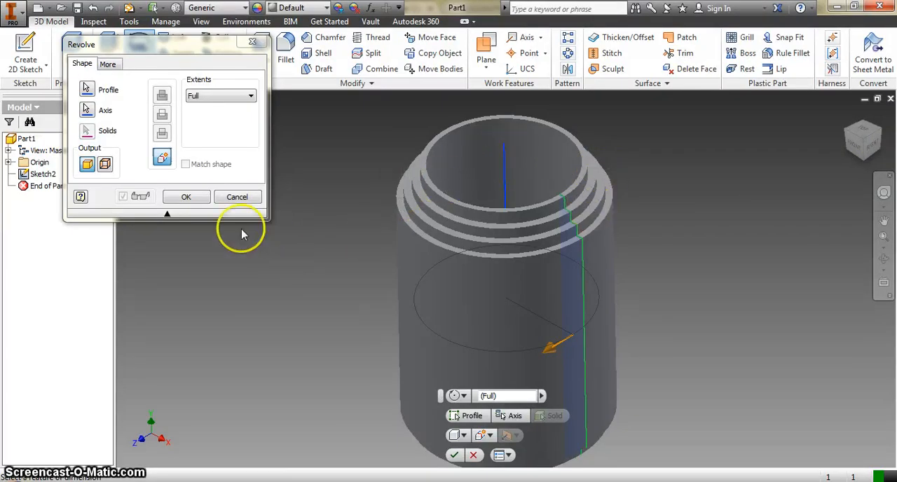
pyautogui.click(186, 197)
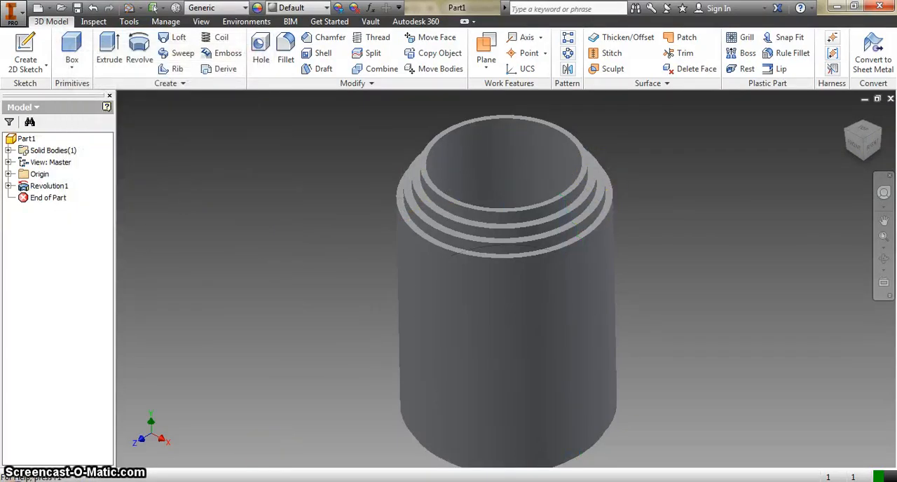